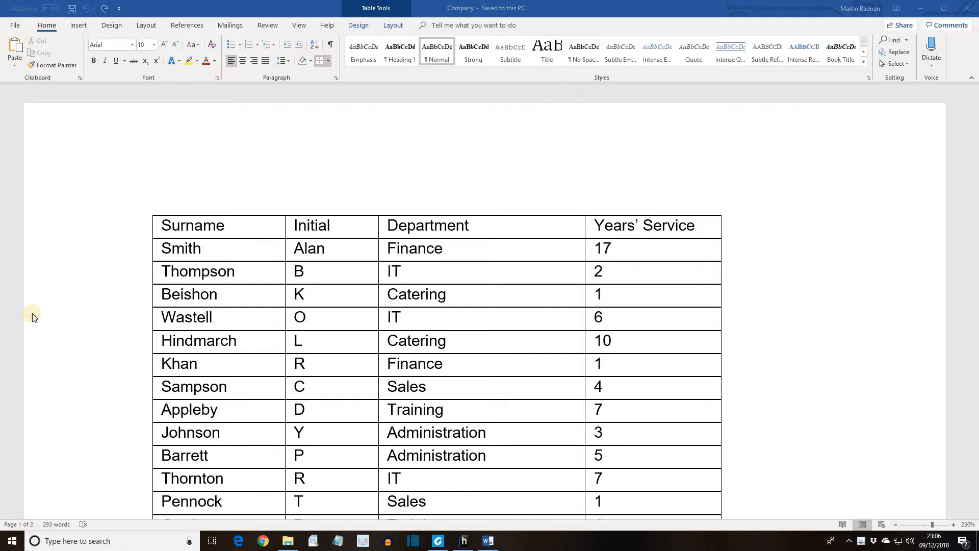
Cycle the header row's text direction through both vertical orientations and back to horizontal
click(145, 230)
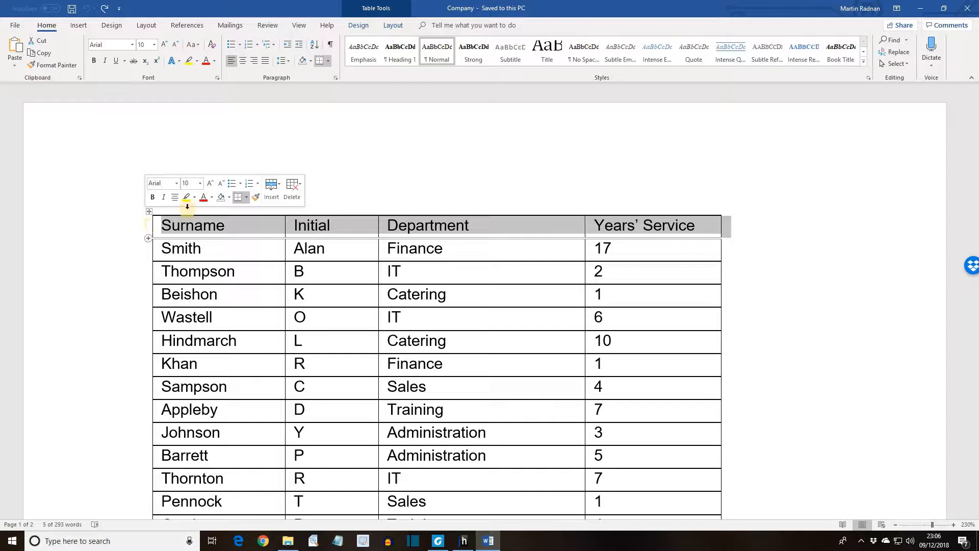
click(393, 29)
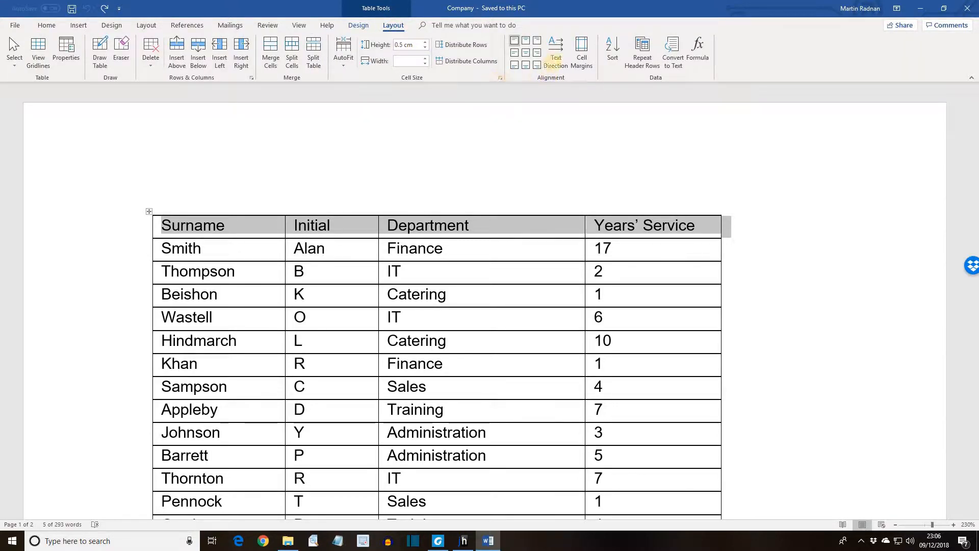
click(554, 64)
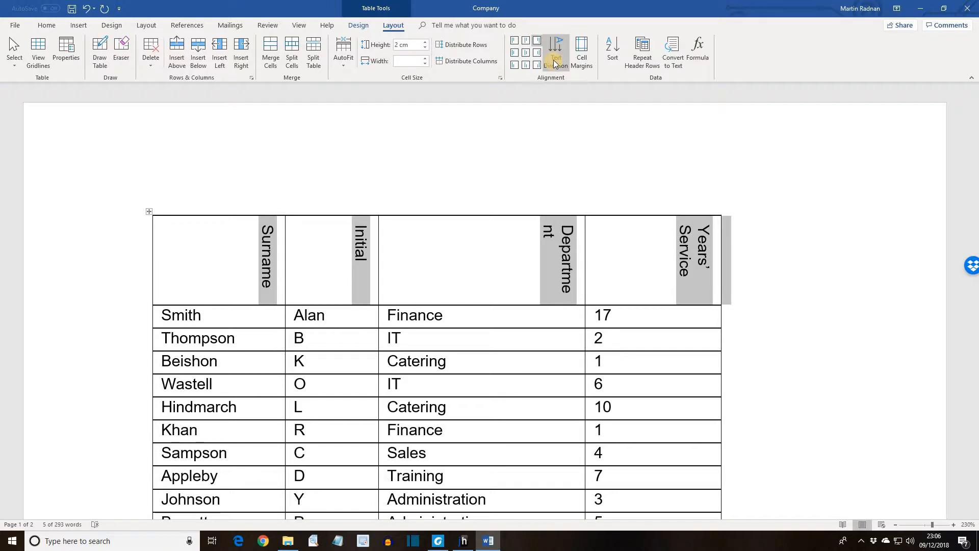
click(553, 60)
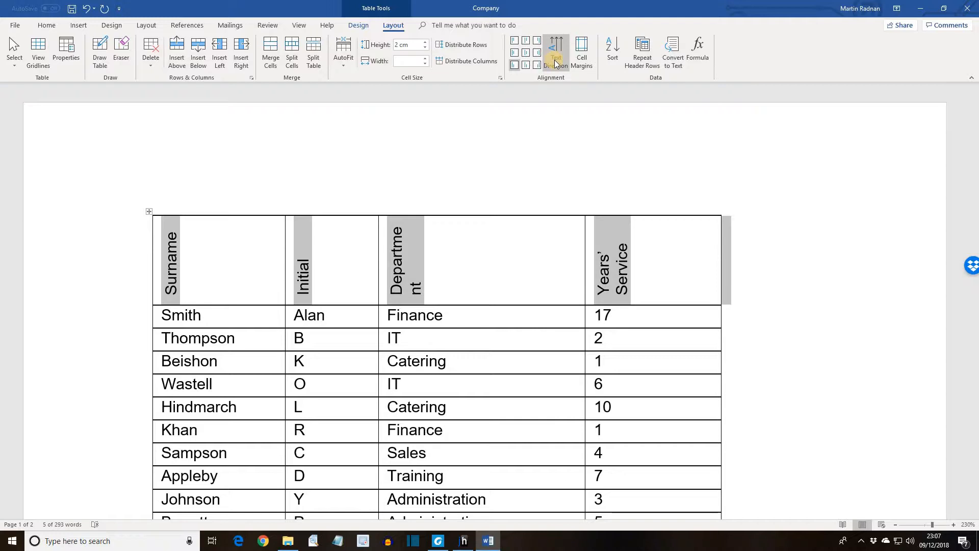
click(555, 62)
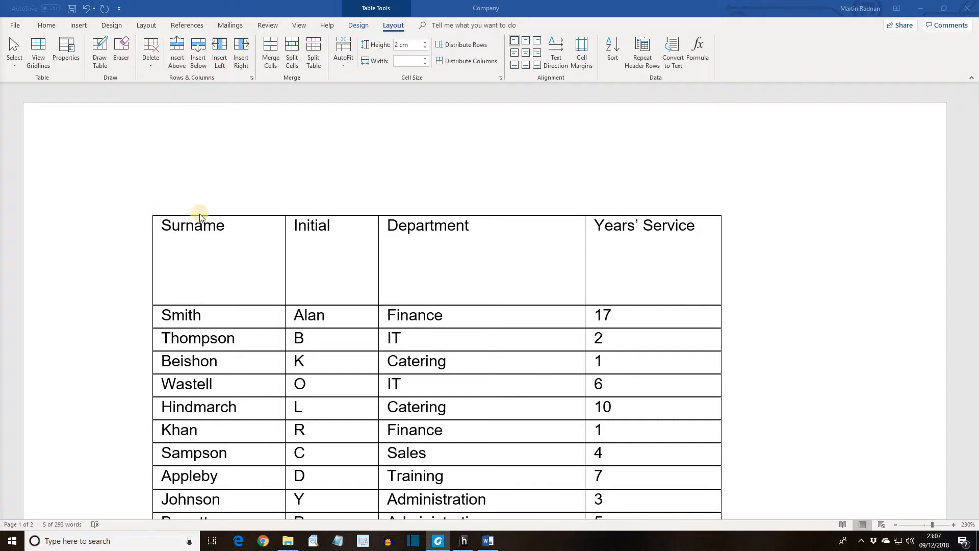
Set the height of all table rows to at least 1 cm
key(ctrl+a)
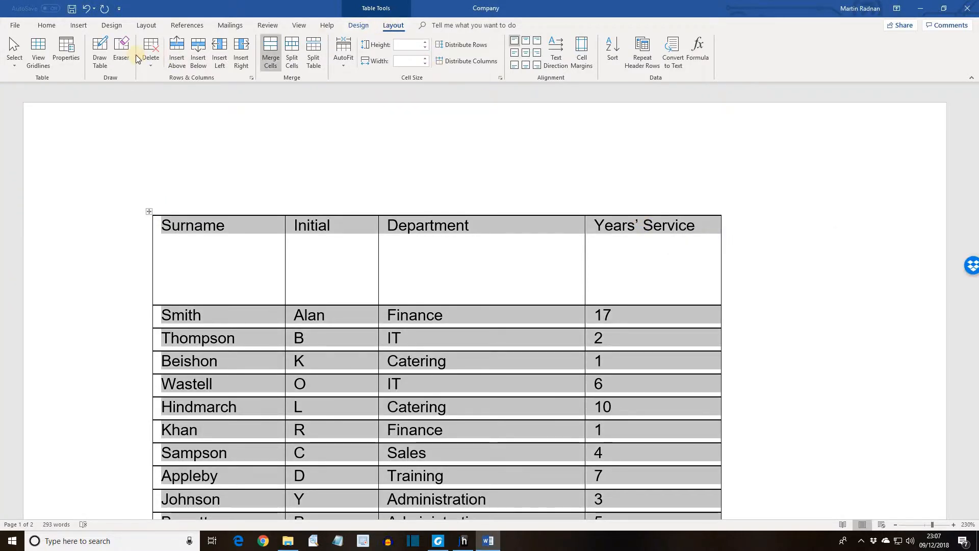
click(66, 59)
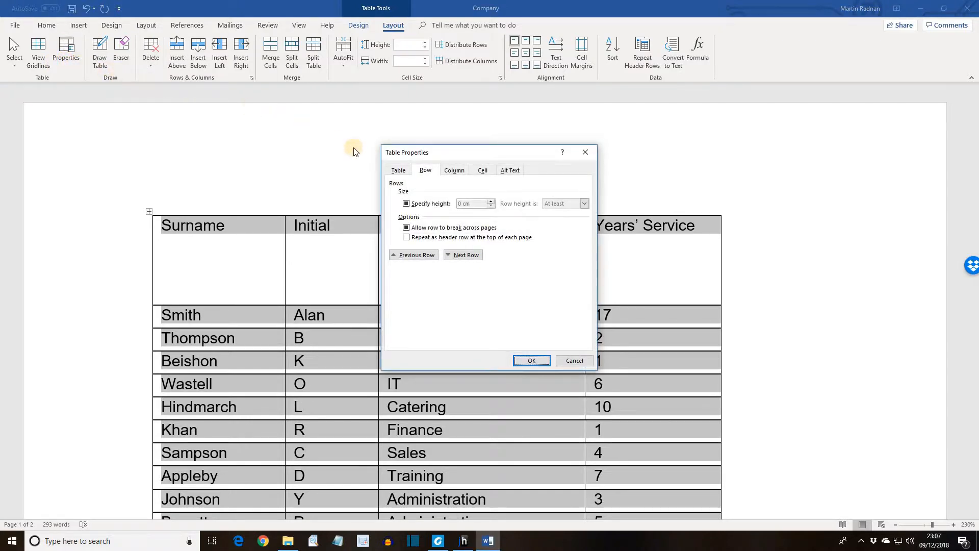
click(423, 172)
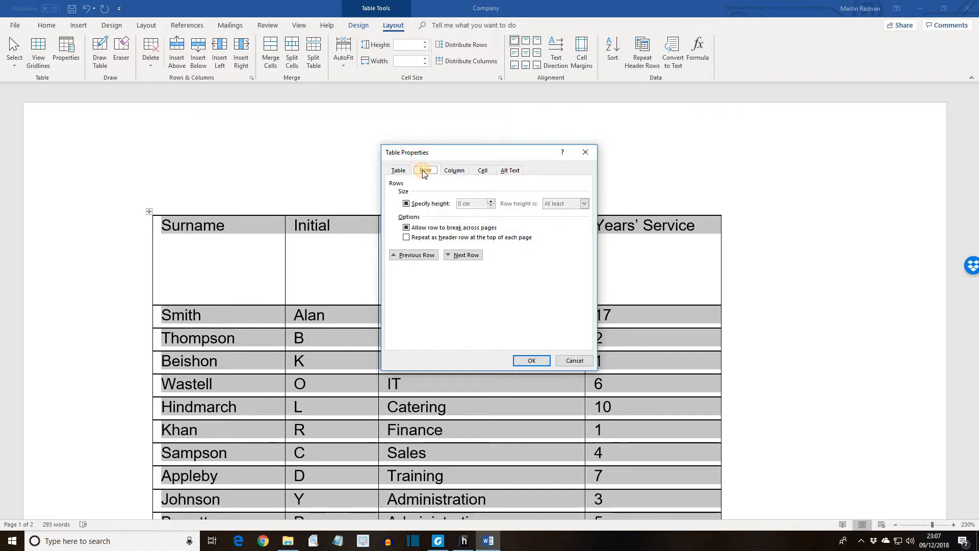
click(406, 204)
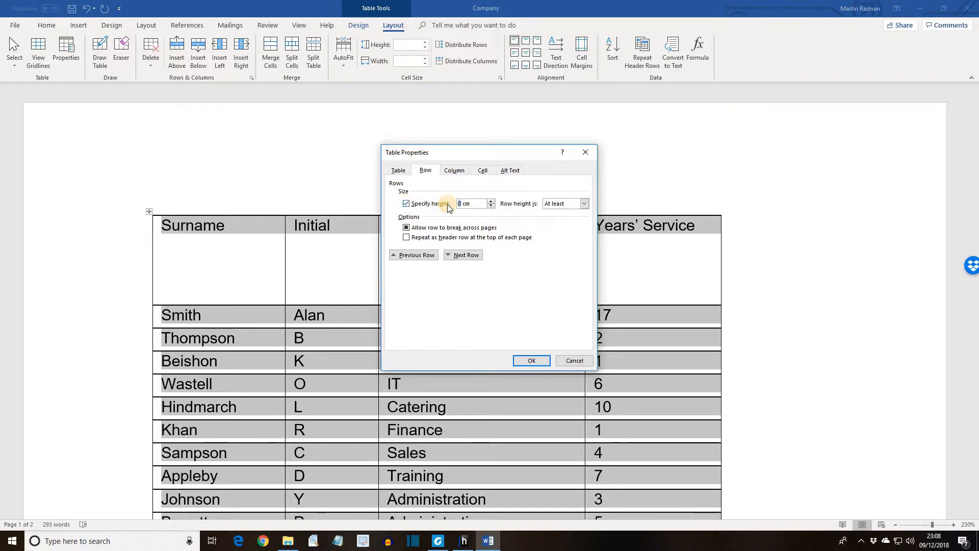
text(1)
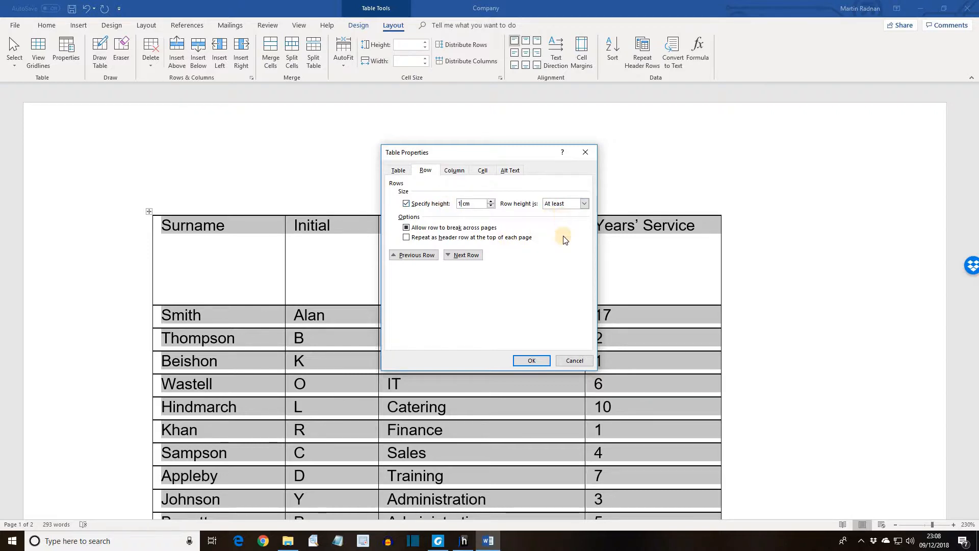
click(530, 362)
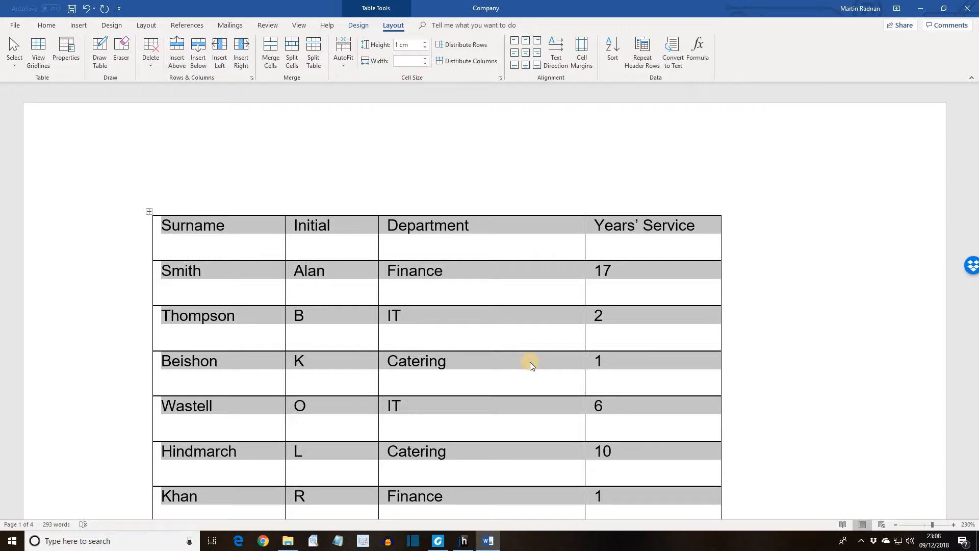
Override the whole-table cell margins for all selected cells with a top margin of 0.2 cm
click(65, 59)
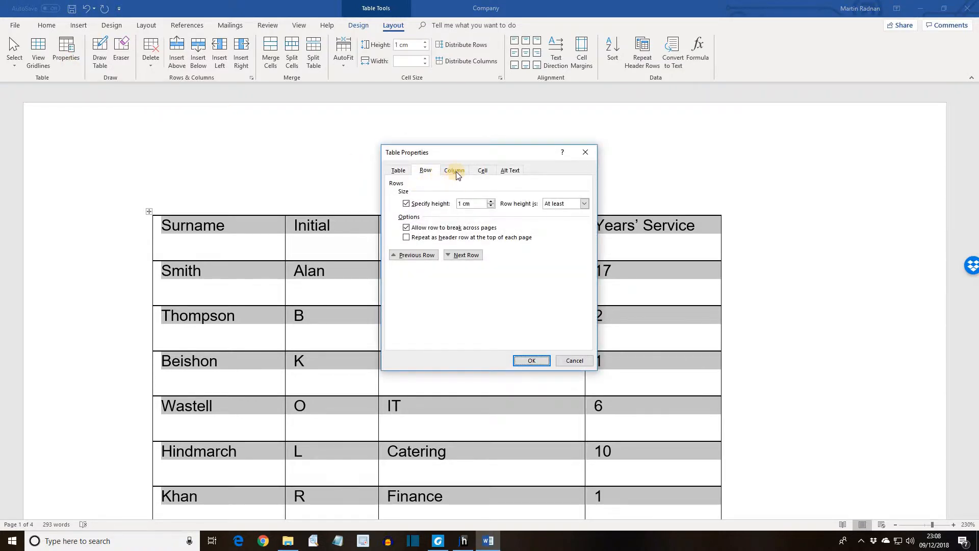
click(454, 171)
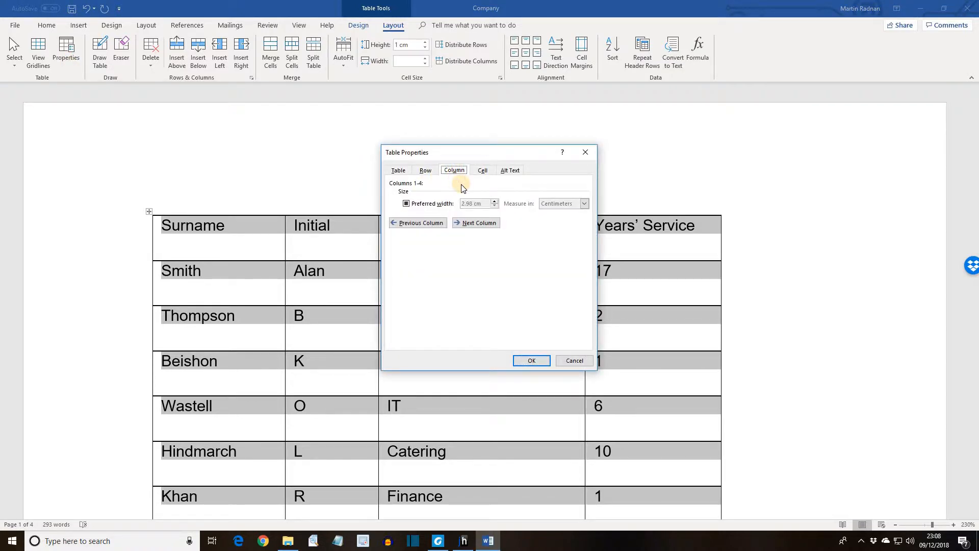
click(427, 170)
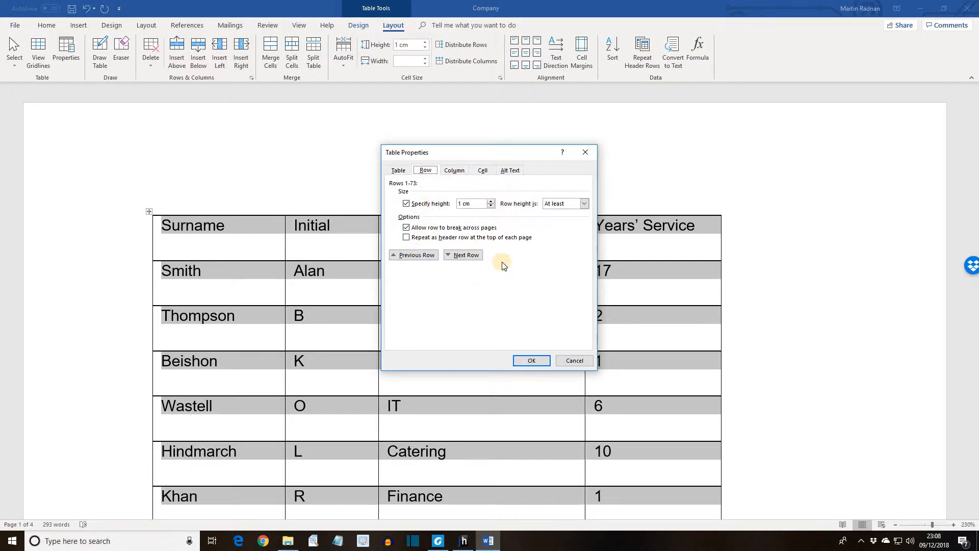
click(456, 171)
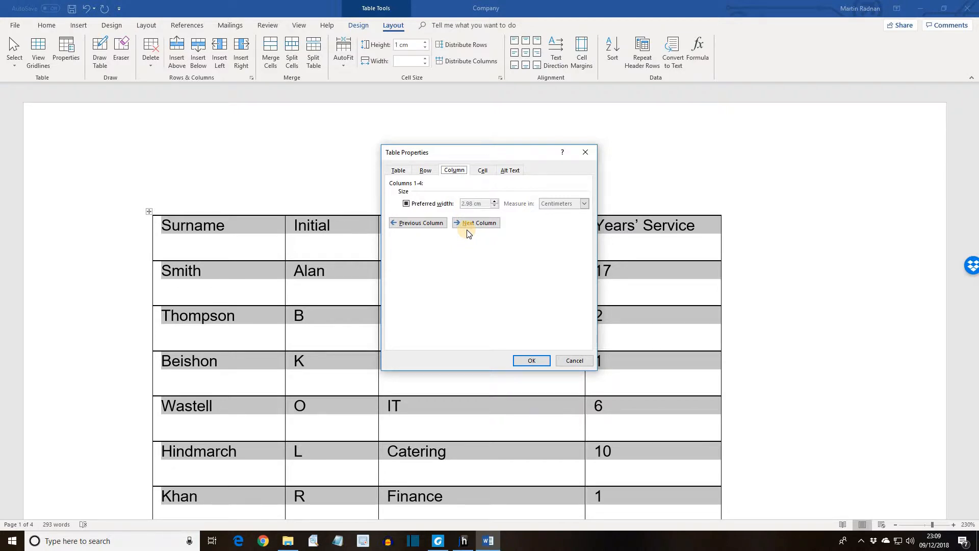
click(485, 169)
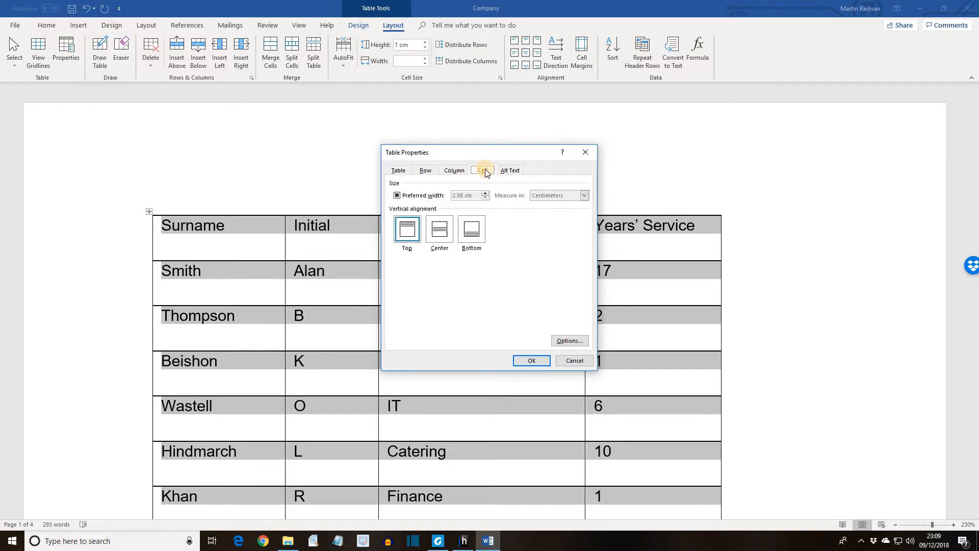
click(562, 340)
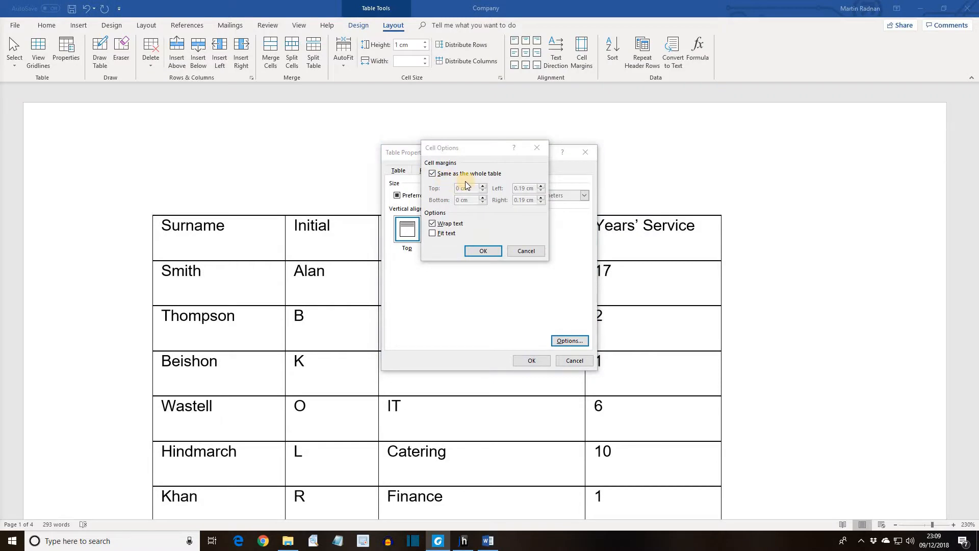
click(432, 174)
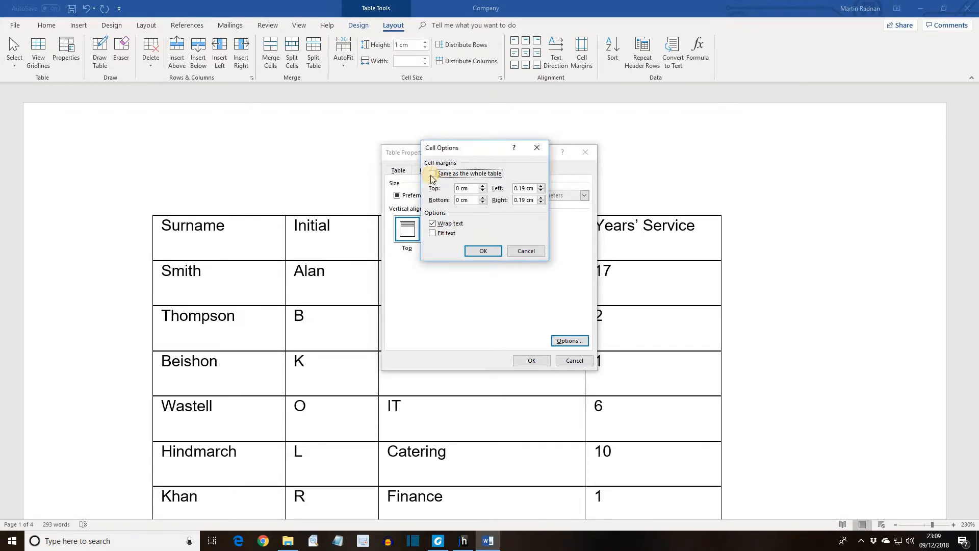
click(459, 189)
text(.)
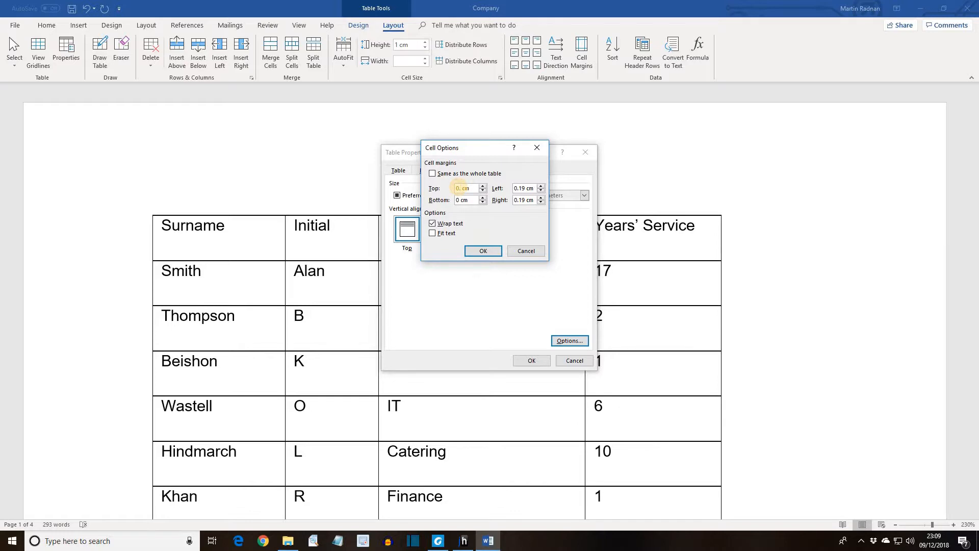
text(2)
click(483, 251)
click(532, 359)
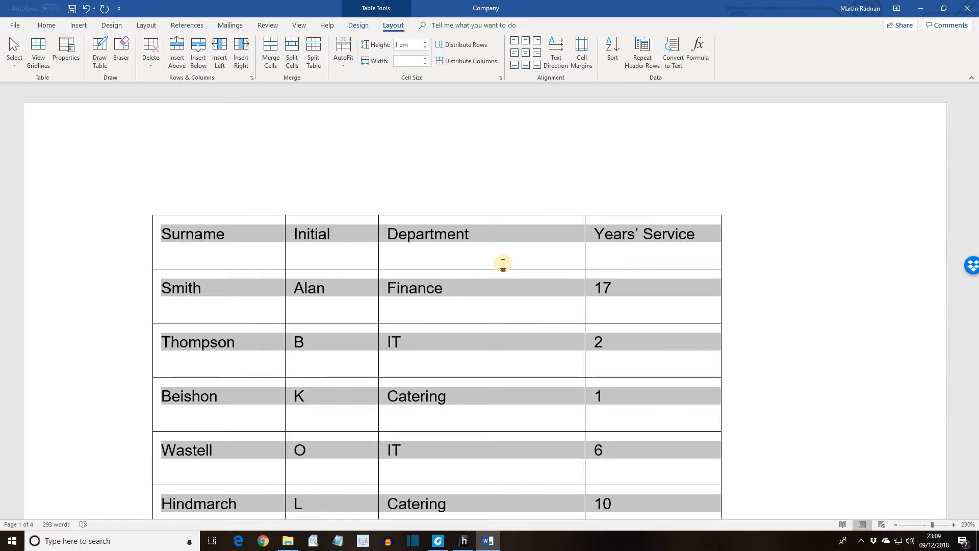
Set the vertical alignment of all table cells to Bottom
click(66, 59)
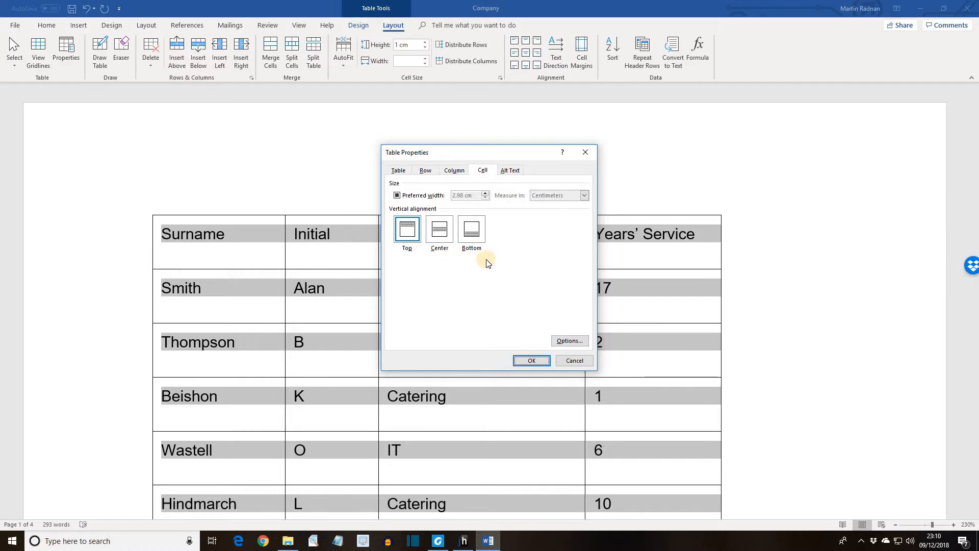
click(470, 235)
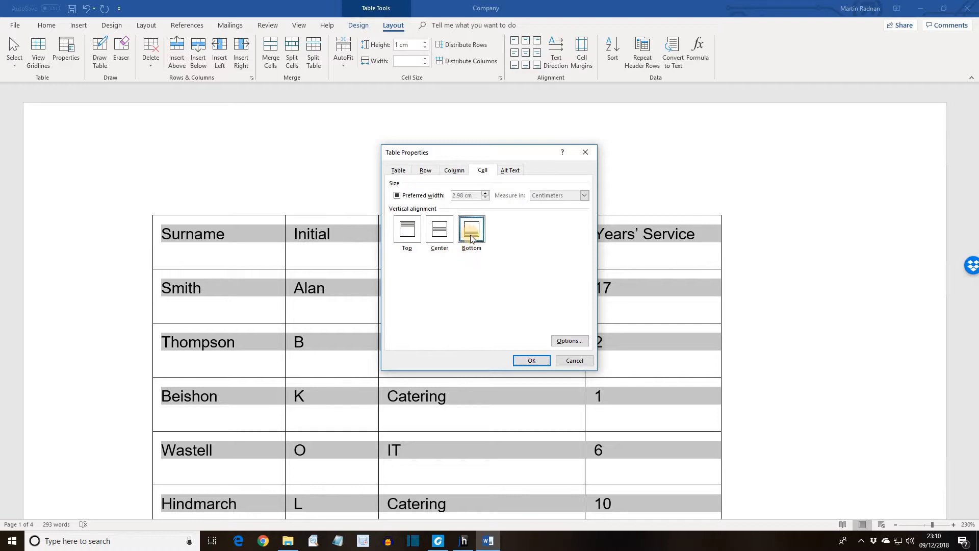
click(531, 359)
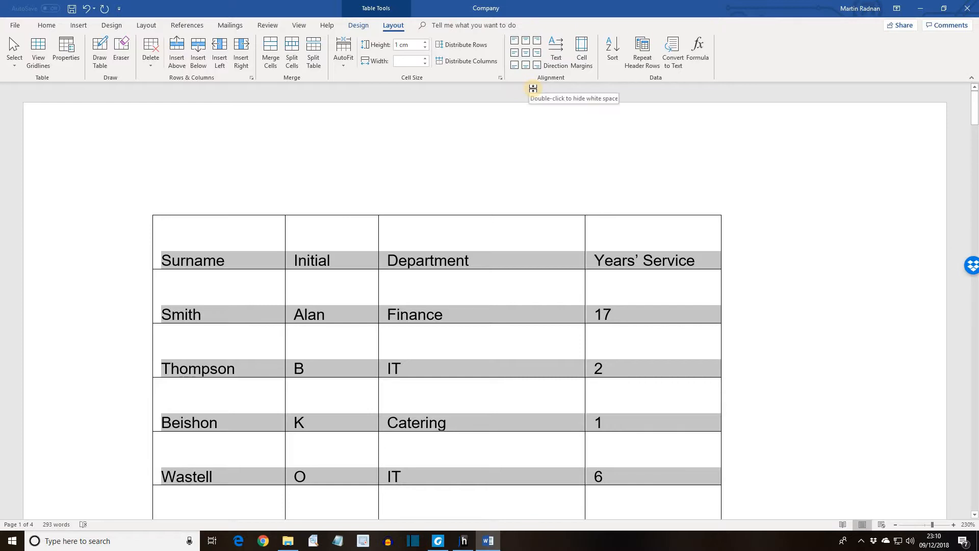
key(F10)
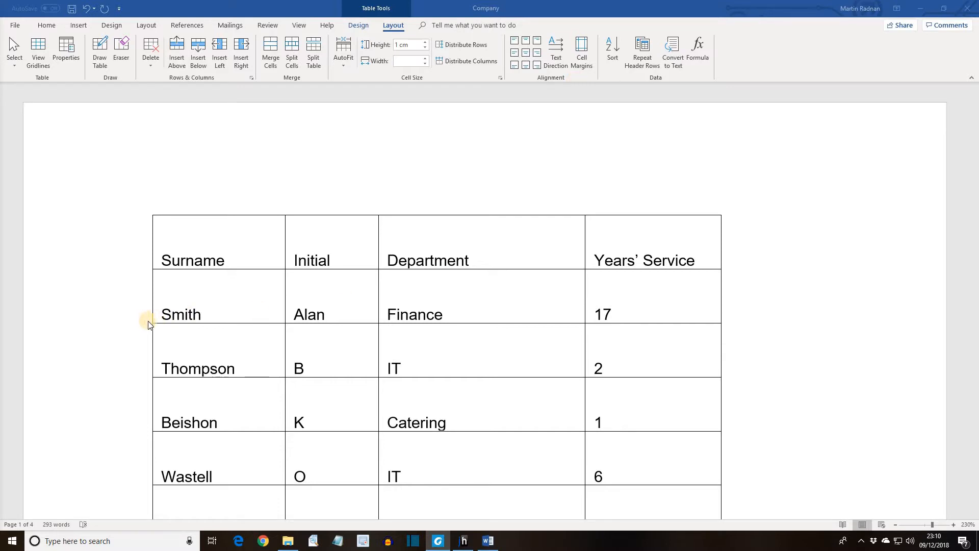
Insert a page break before the surname in the last table row on page 1
click(173, 346)
scroll(173, 346, down, 5)
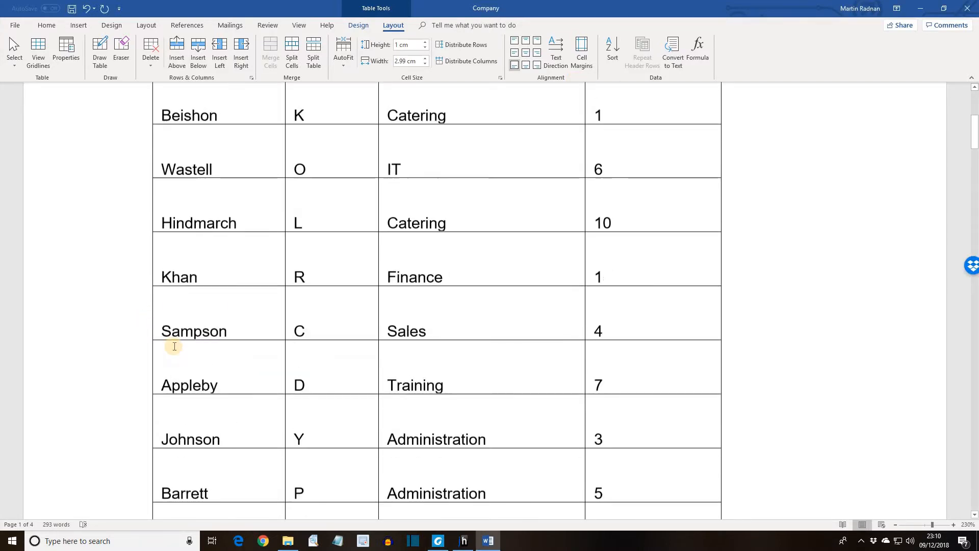
scroll(174, 346, down, 10)
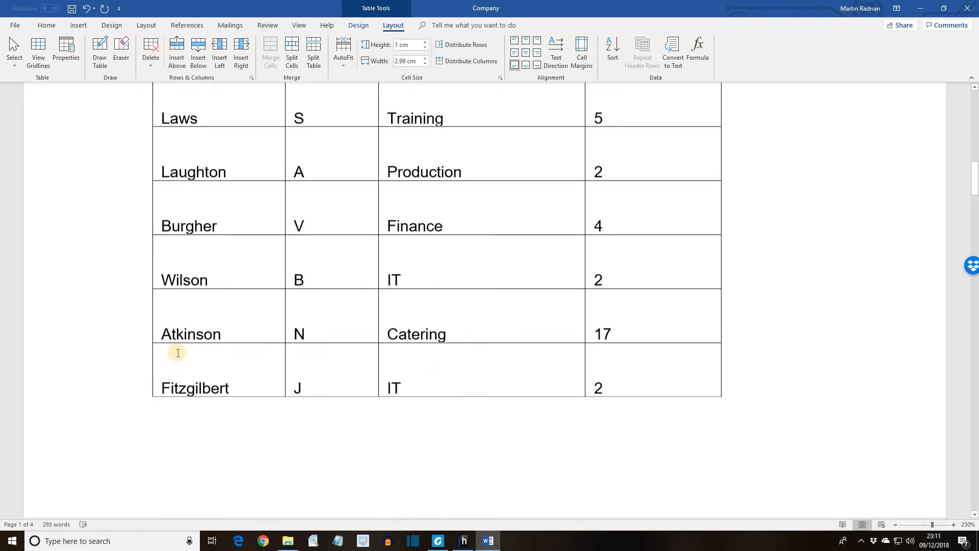
scroll(178, 353, down, 1)
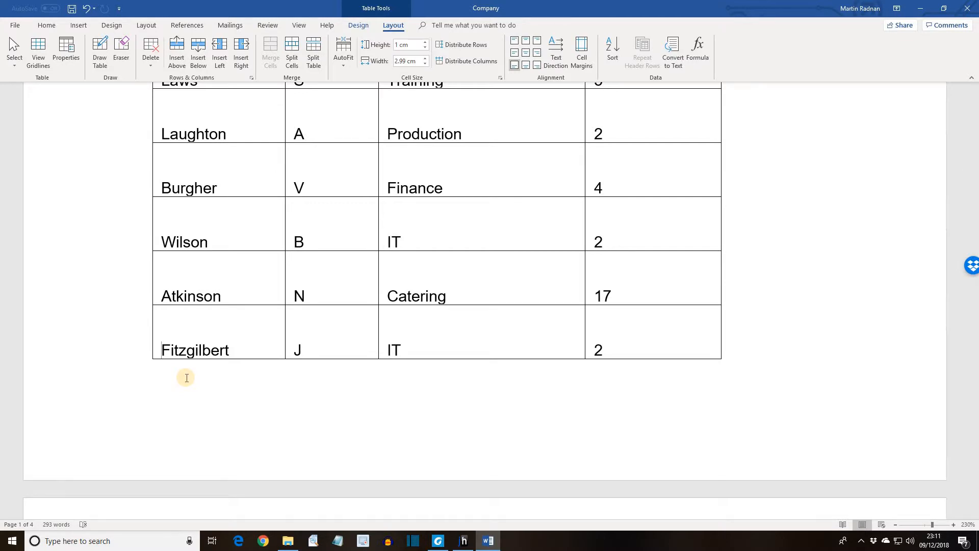
key(ctrl+Return)
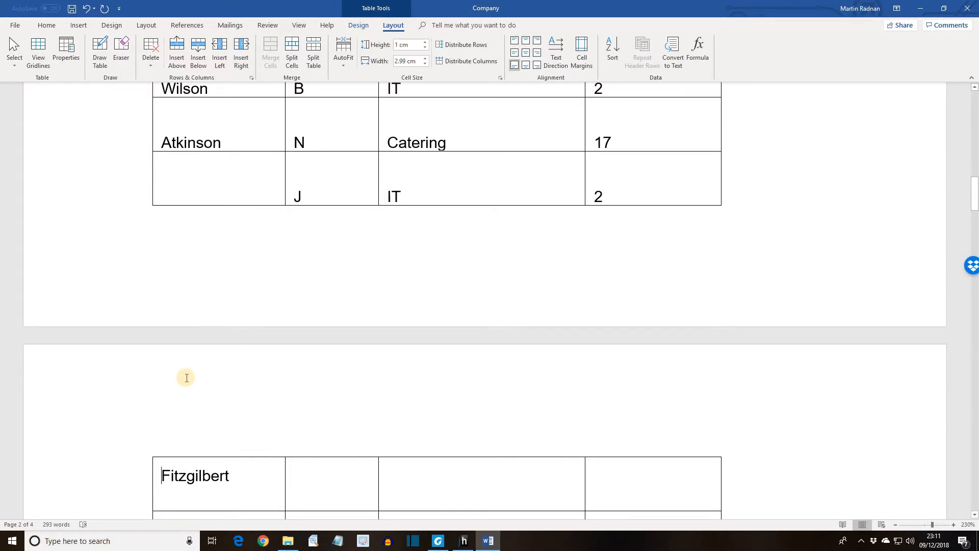
Disable row breaking across pages for the whole table and check the row at the page 1–2 boundary
scroll(185, 378, up, 20)
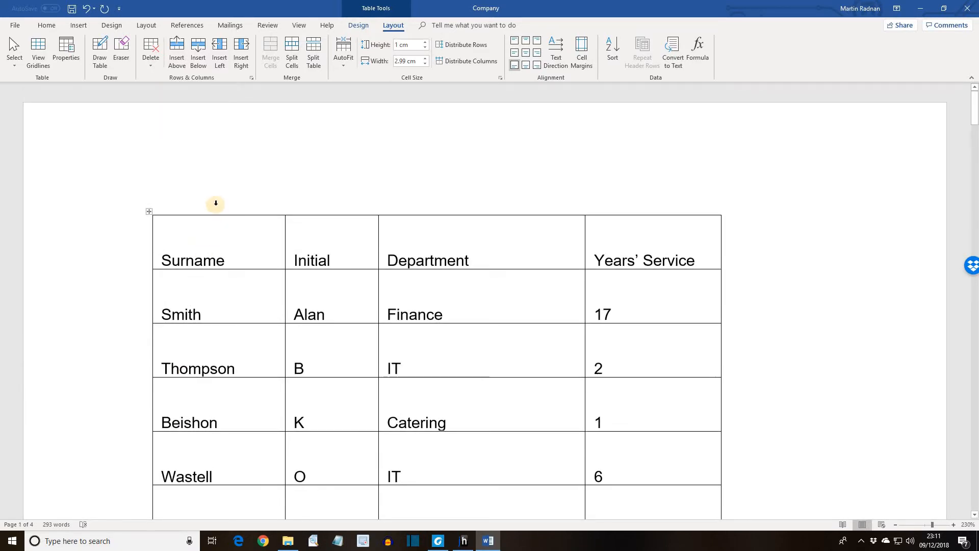
drag(214, 211, 619, 227)
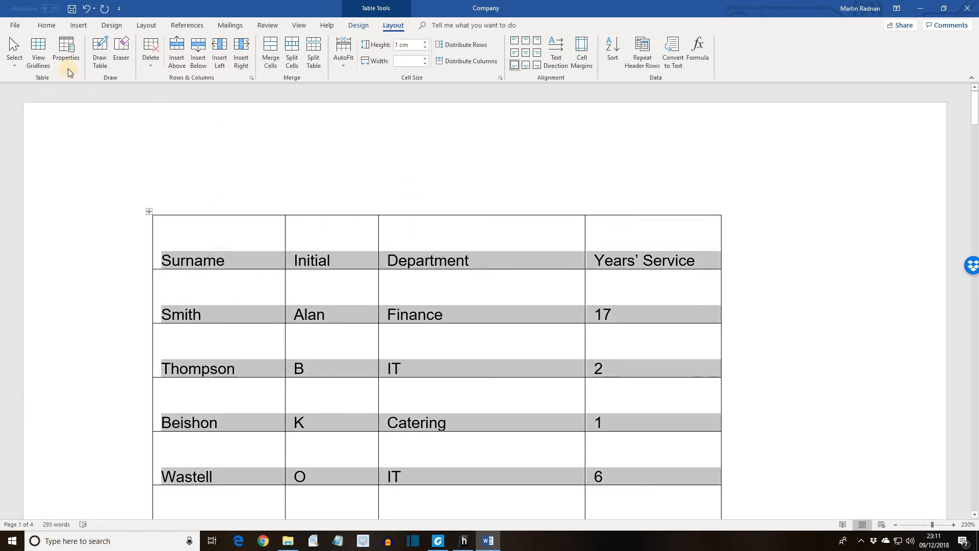
click(61, 57)
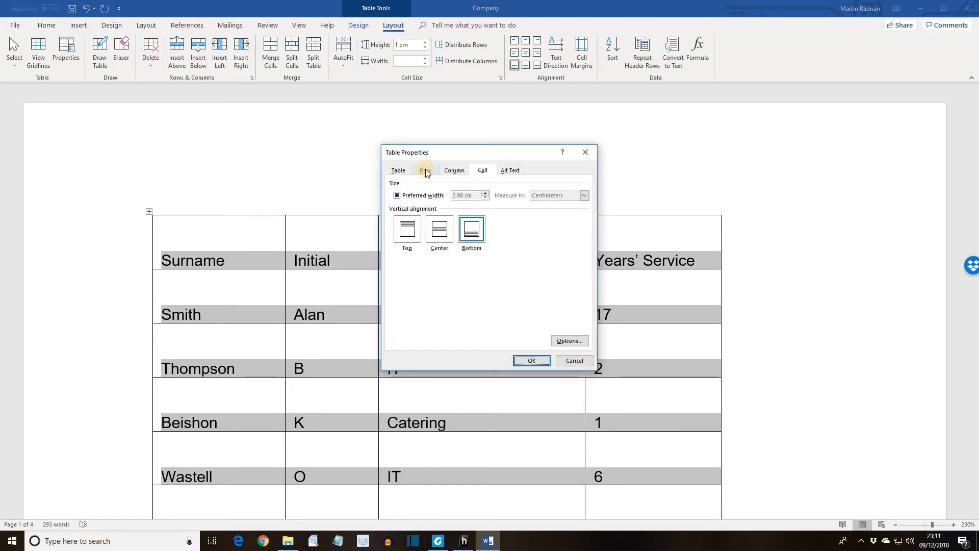
click(427, 171)
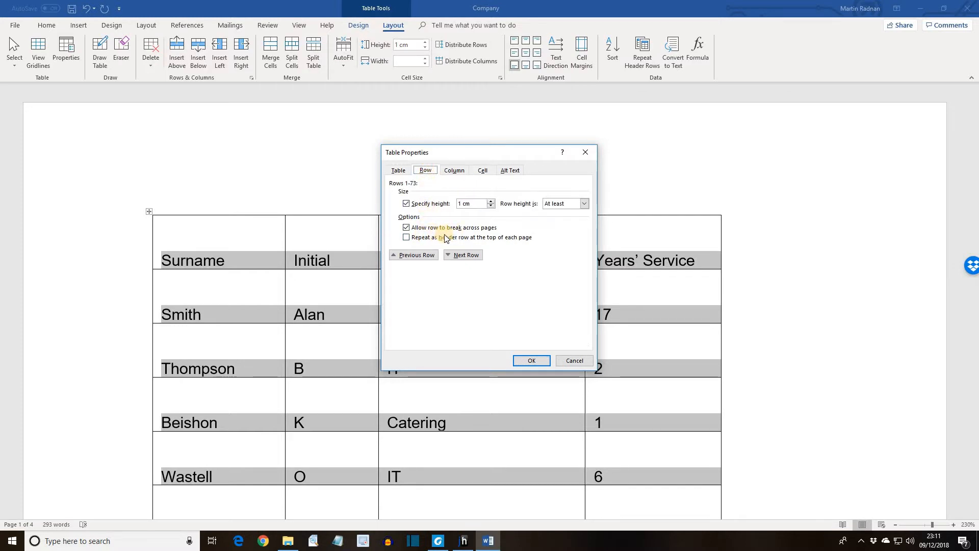
click(406, 228)
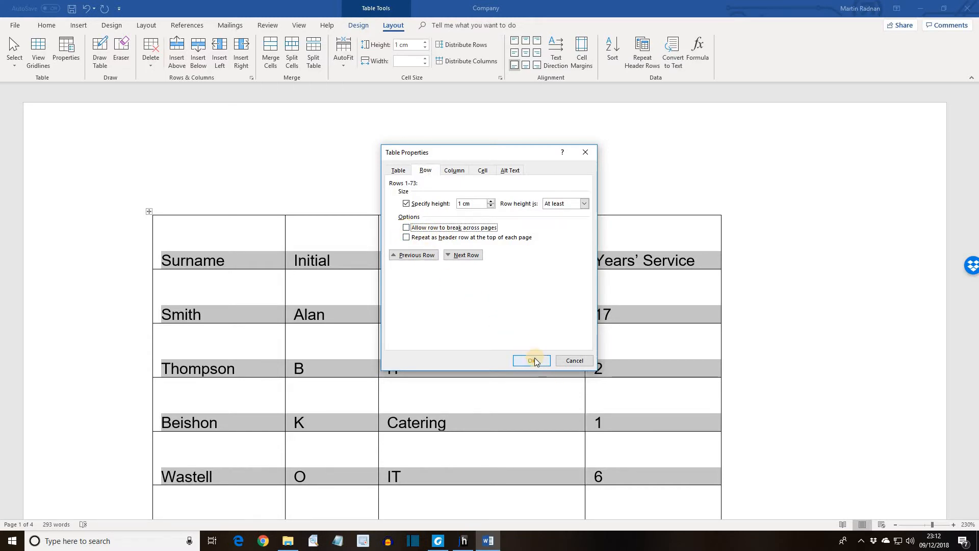
click(533, 361)
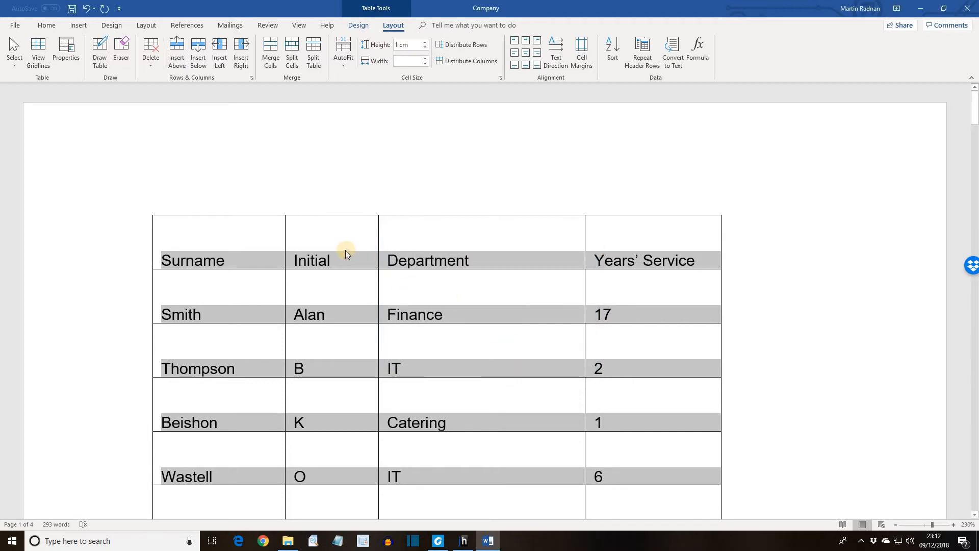
scroll(345, 251, down, 6)
scroll(343, 254, down, 15)
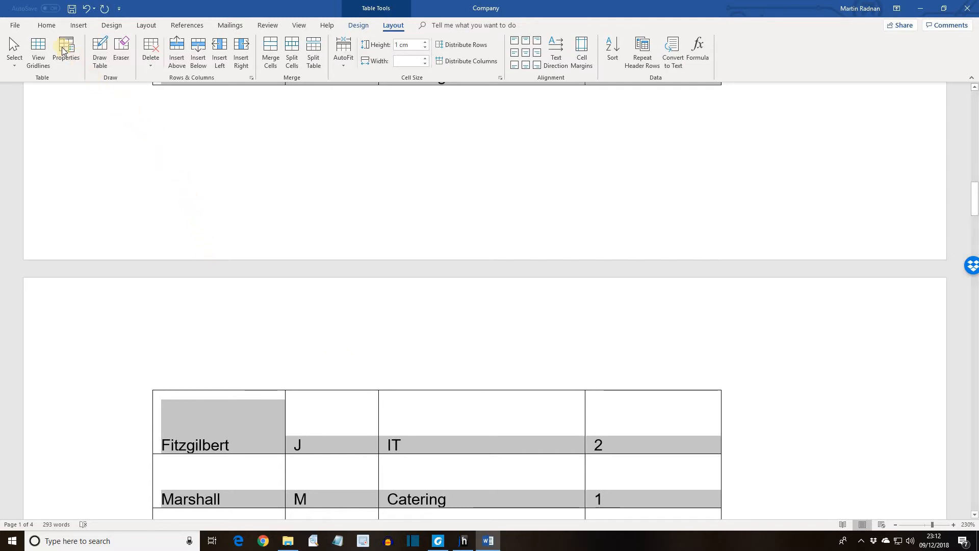
Show the formatting marks and delete the two empty paragraphs above the surname in the first table row on page 2
click(45, 26)
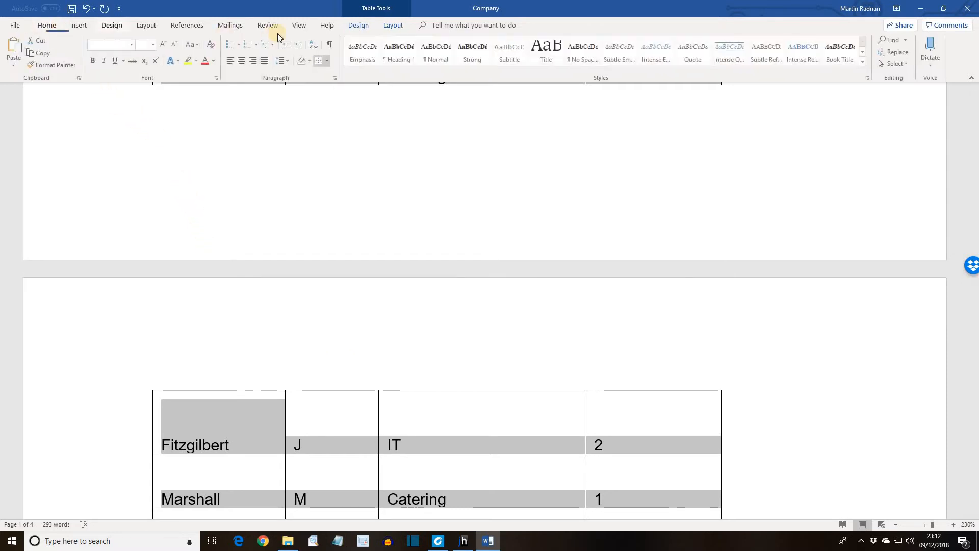
click(331, 46)
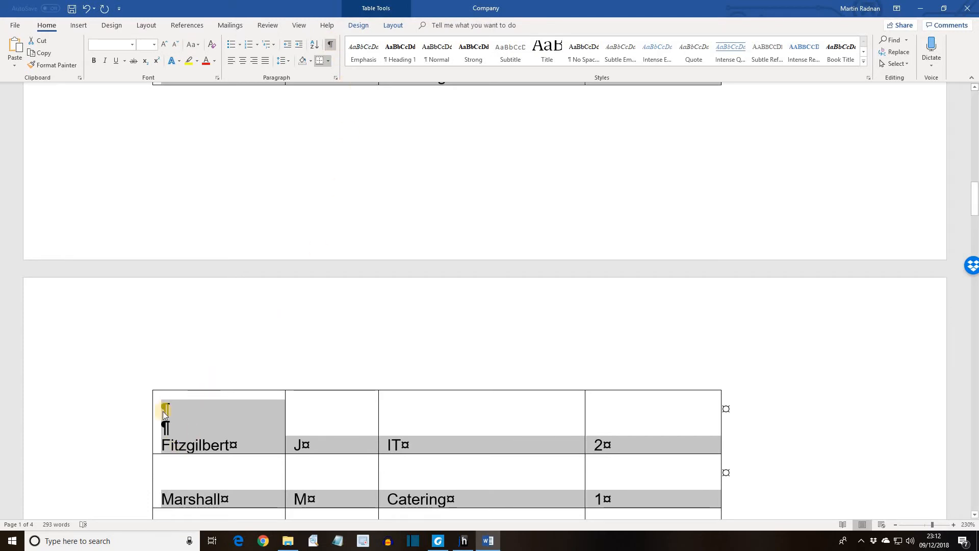
click(161, 445)
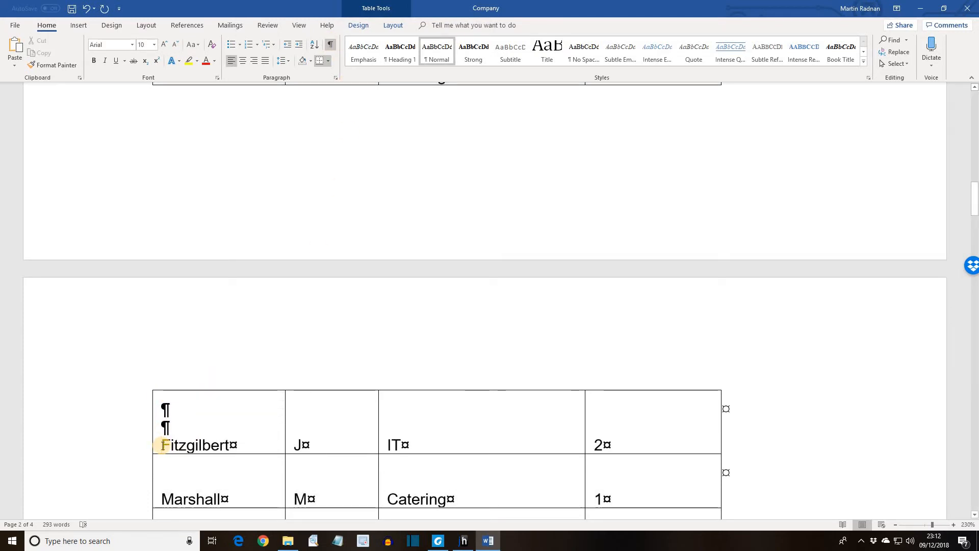
key(BackSpace)
key(BackSpace)
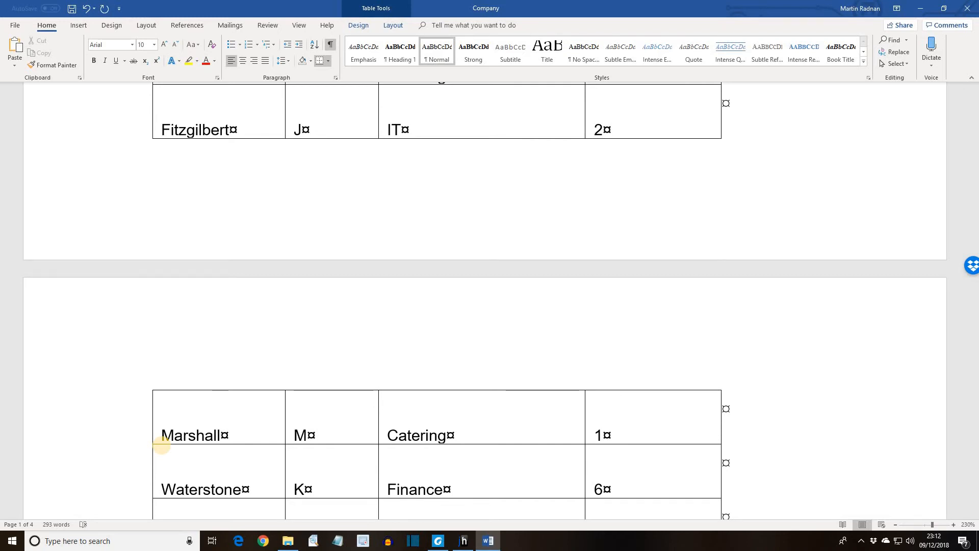
Make the text of the table's heading row, from Surname to Years' Service, bold
scroll(161, 446, up, 15)
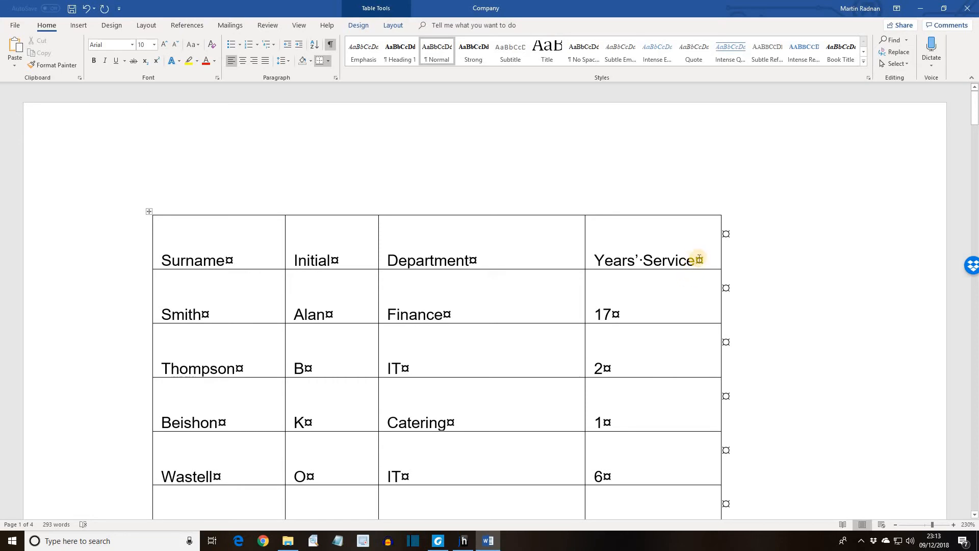
drag(577, 258, 113, 266)
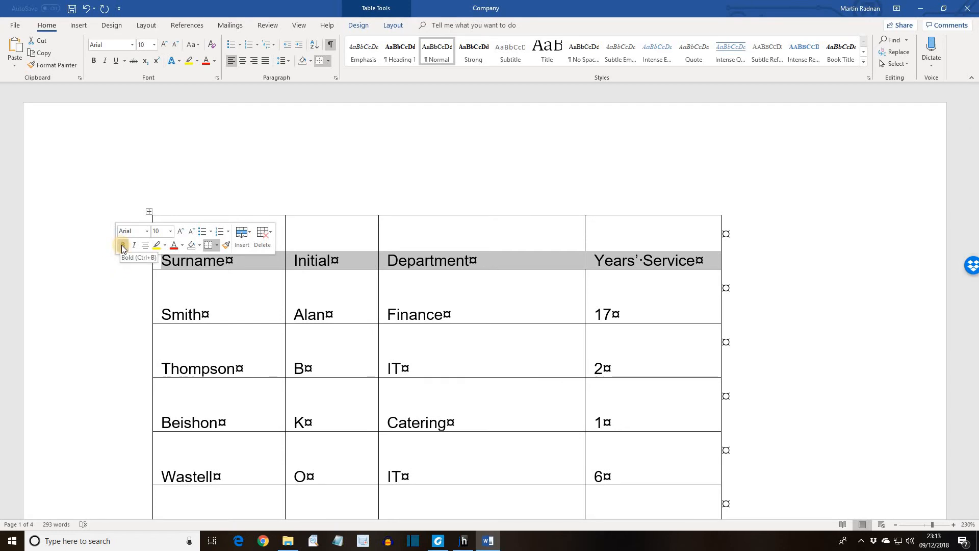
click(122, 246)
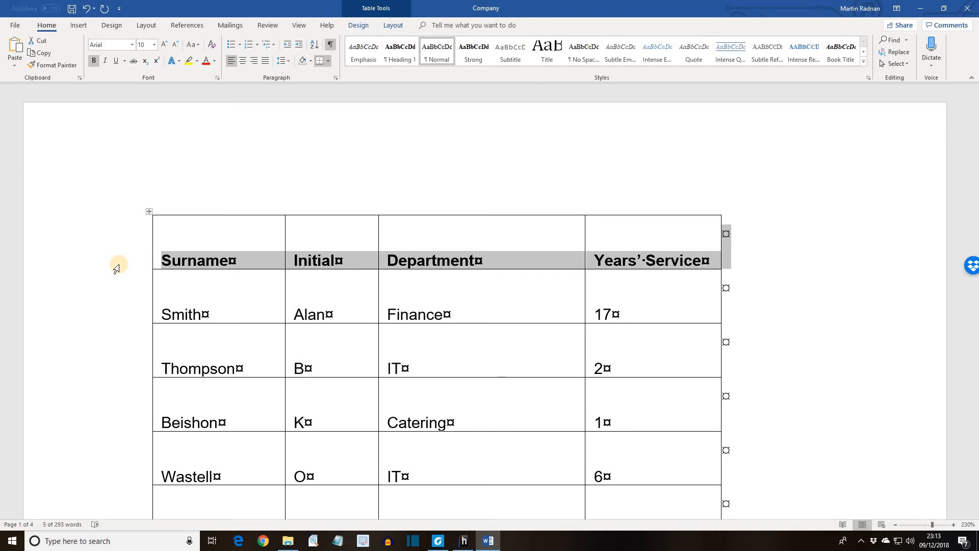
Set the table's heading row to repeat as a header row at the top of each page
click(395, 25)
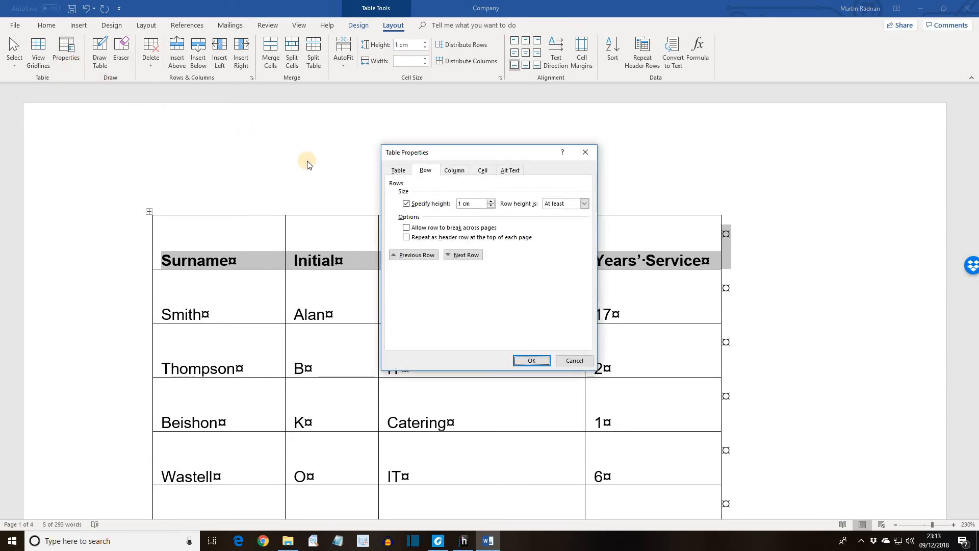
click(406, 238)
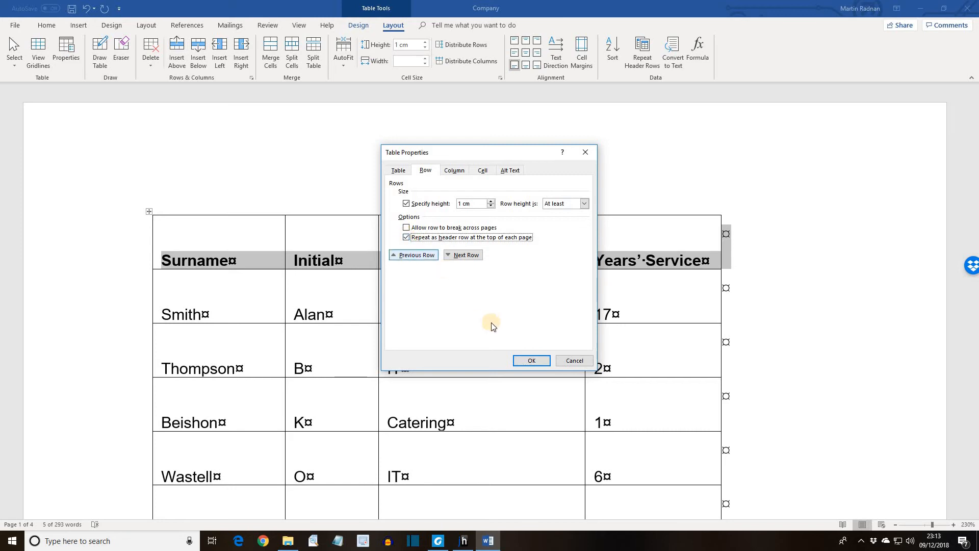
click(529, 361)
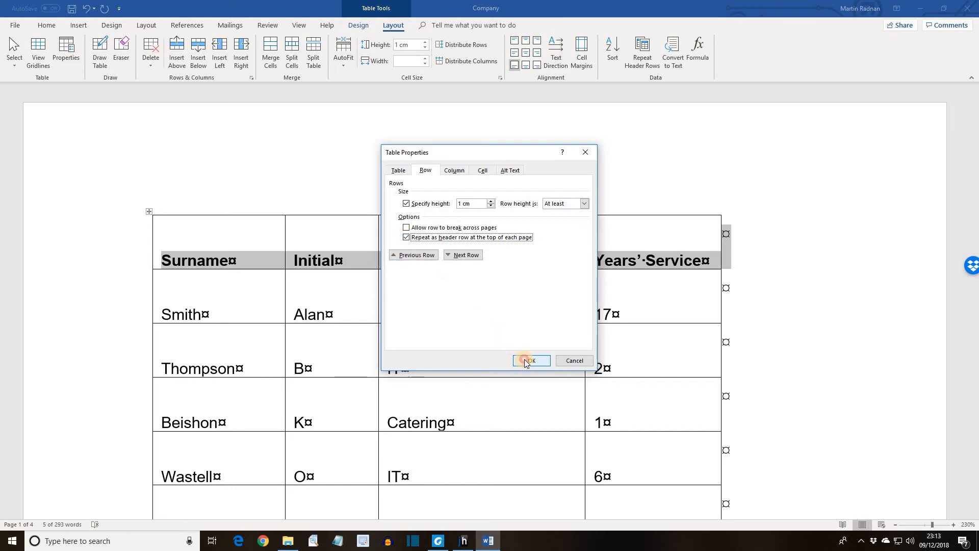
Check the top of the table on each following page for the repeated heading row, and return to the document's start
click(83, 274)
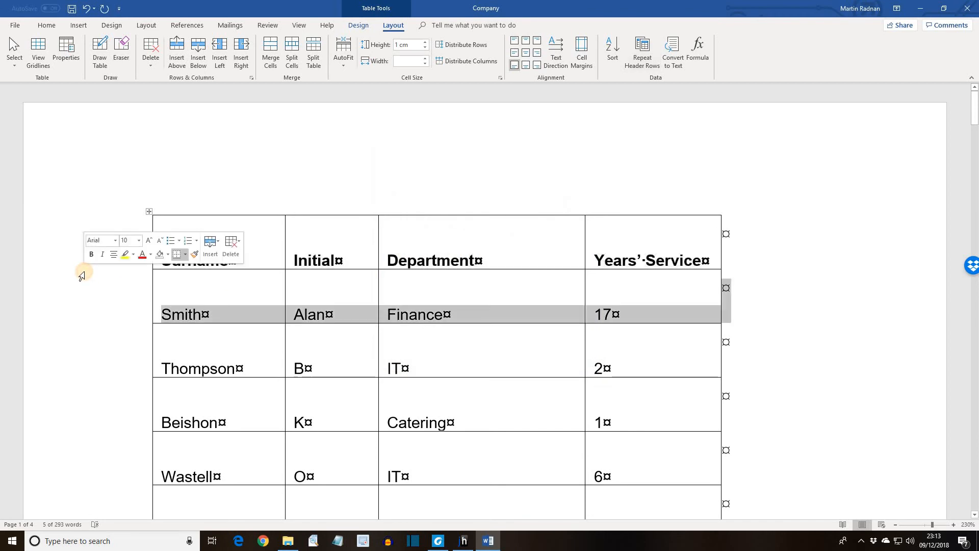
scroll(94, 312, down, 1)
scroll(94, 313, down, 15)
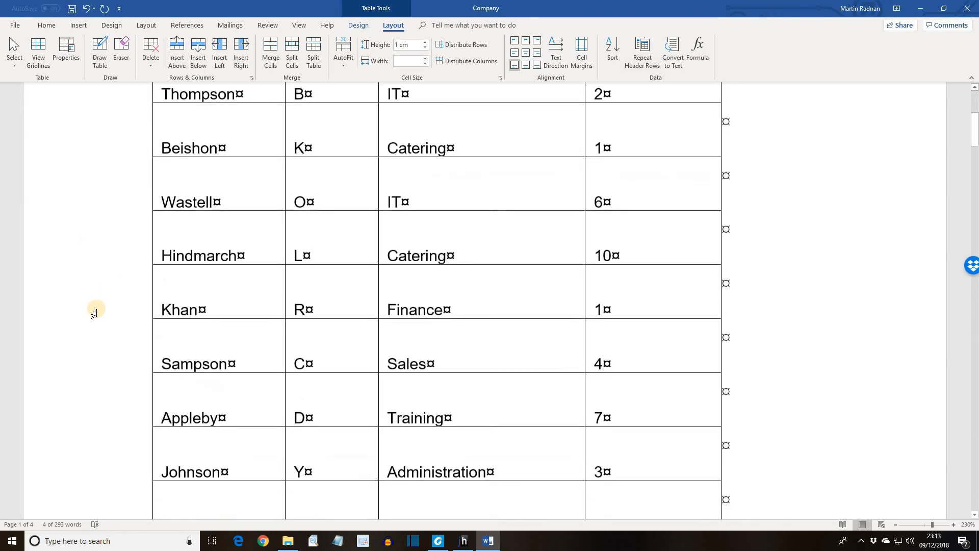
scroll(95, 316, down, 14)
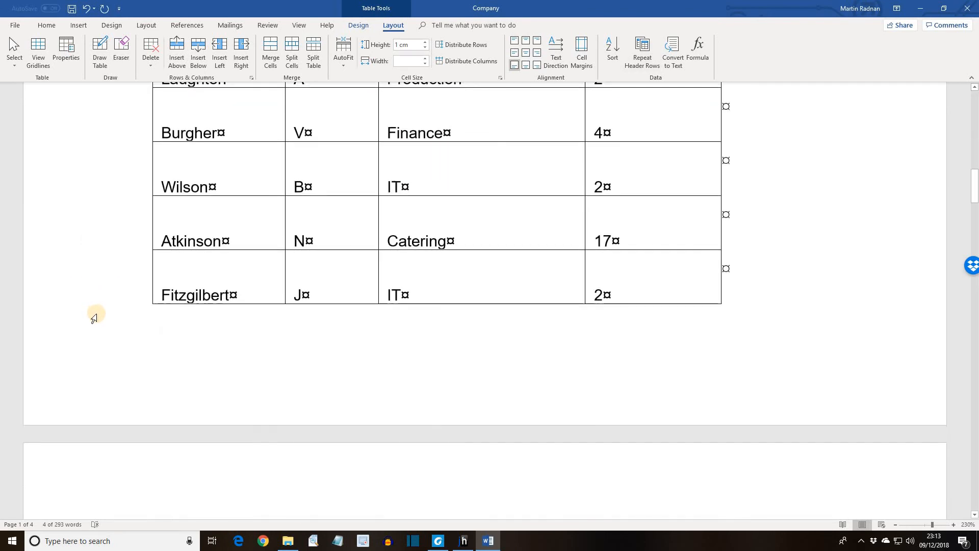
scroll(94, 321, down, 14)
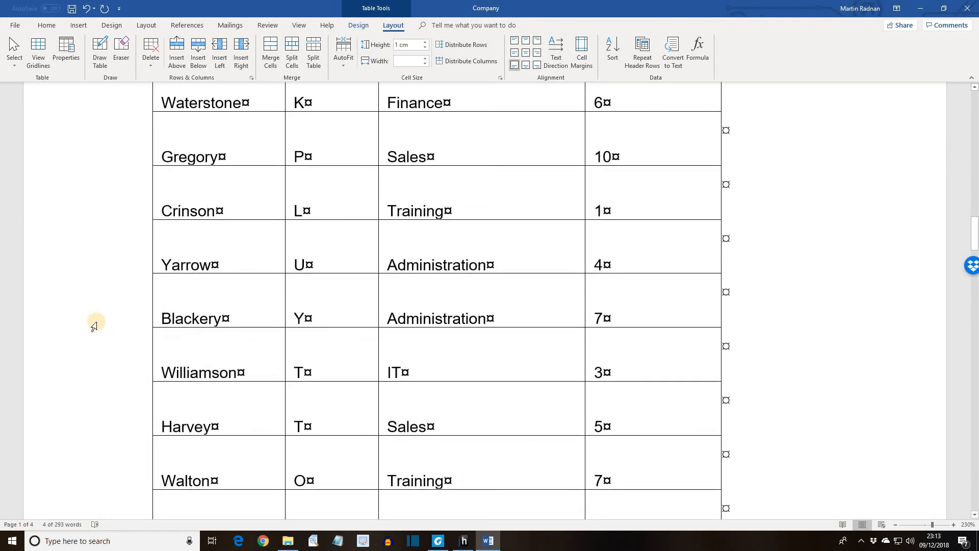
scroll(95, 329, down, 14)
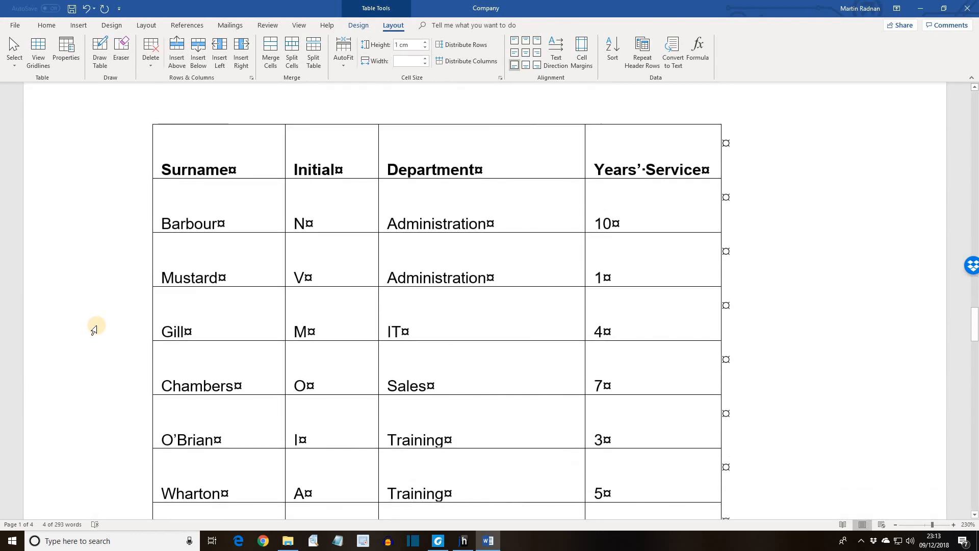
scroll(95, 339, down, 8)
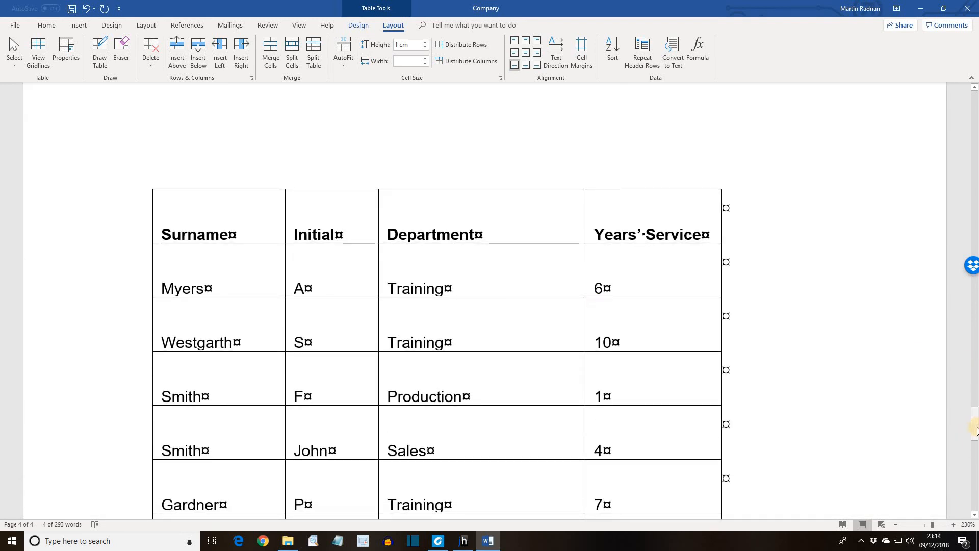
drag(975, 426, 952, 90)
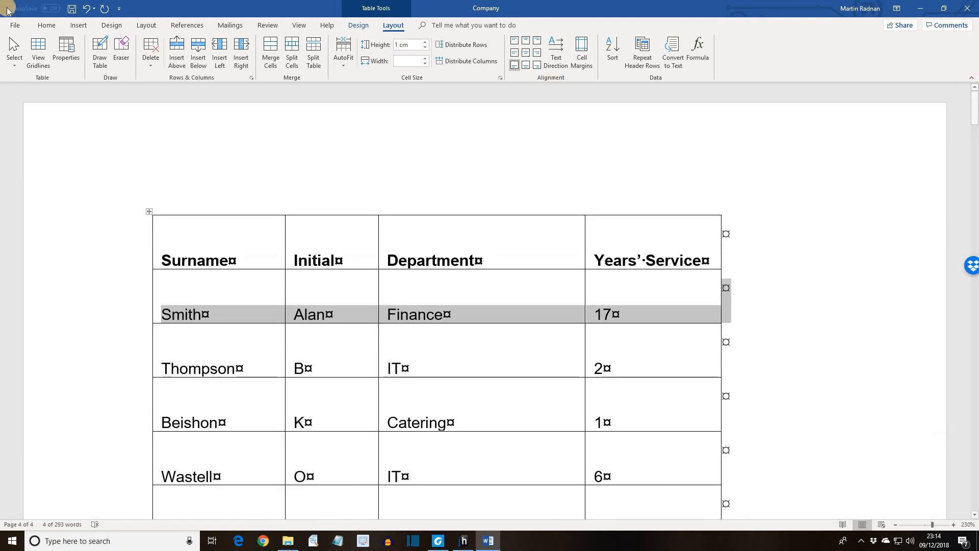
Open the file commands for saving the document
click(14, 25)
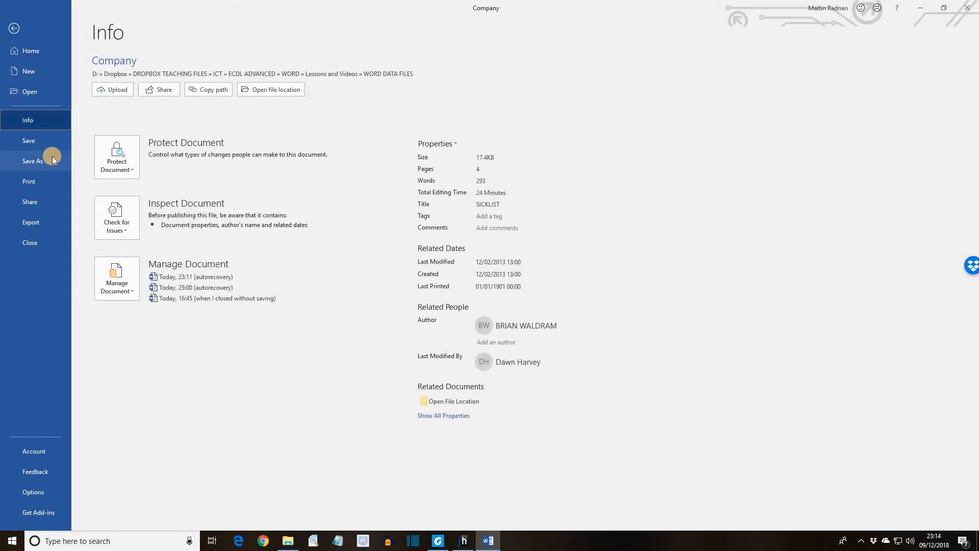